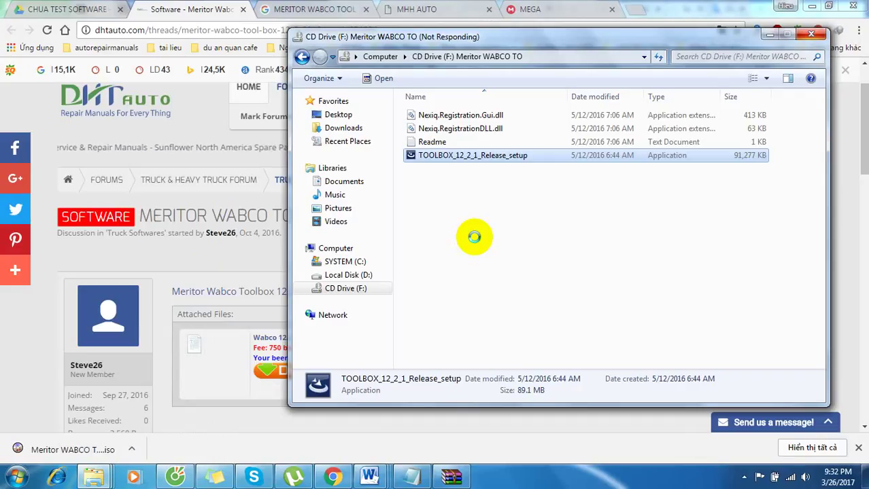
Exit Kaspersky Internet Security so the antivirus no longer runs during the setup
{"action": "left_click", "coordinate": [744, 477]}
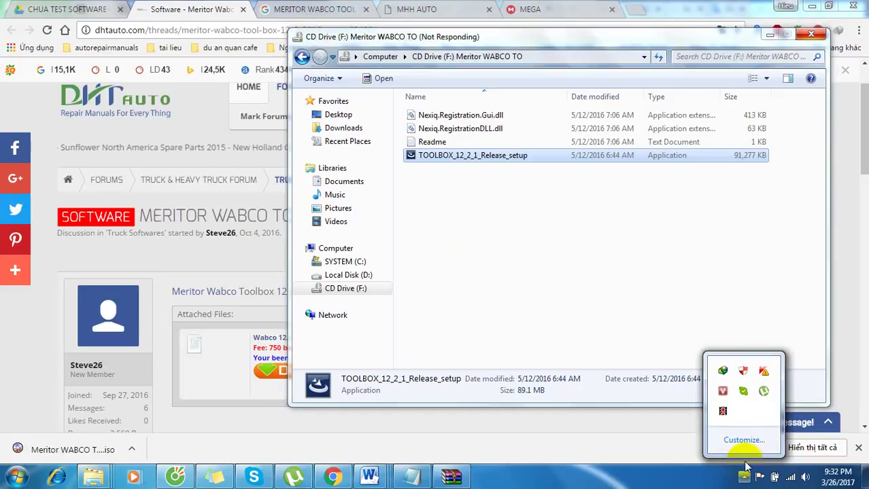
{"action": "right_click", "coordinate": [764, 376]}
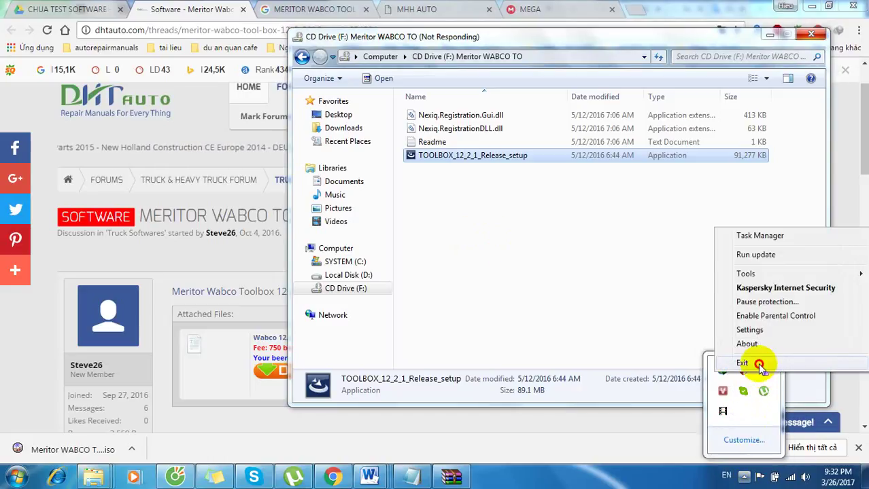
{"action": "left_click", "coordinate": [761, 361]}
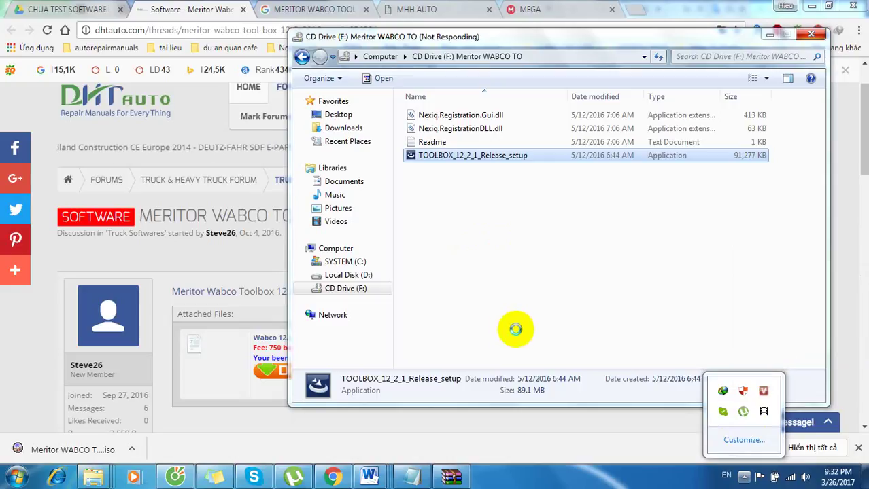
{"action": "left_click", "coordinate": [505, 289]}
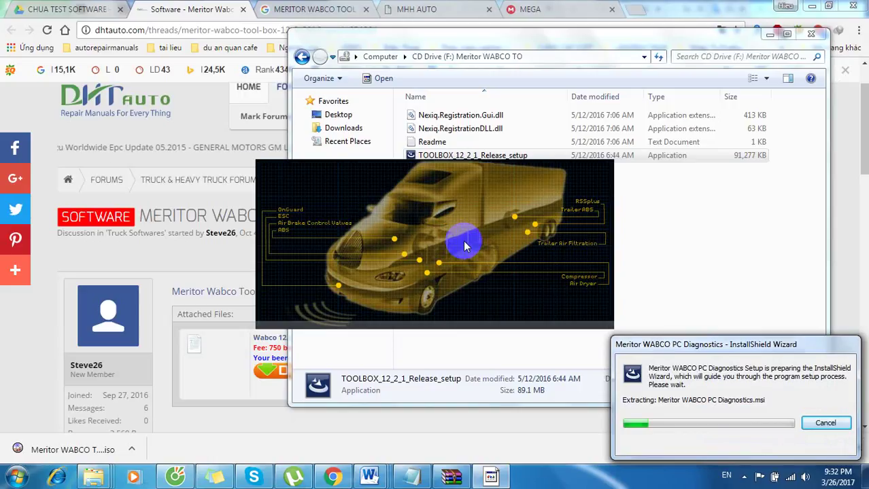
Minimize the CD drive window, accept the license agreement and start installing Meritor WABCO PC Diagnostics
{"action": "left_click", "coordinate": [769, 34]}
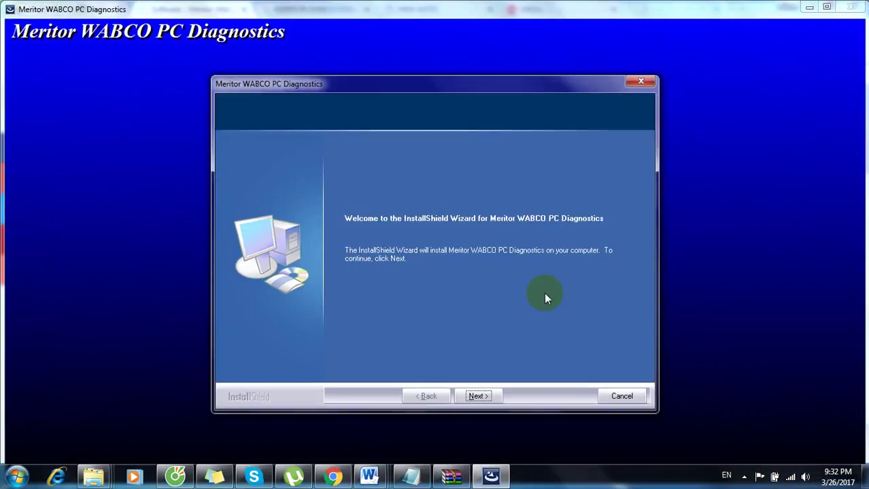
{"action": "left_click", "coordinate": [474, 396]}
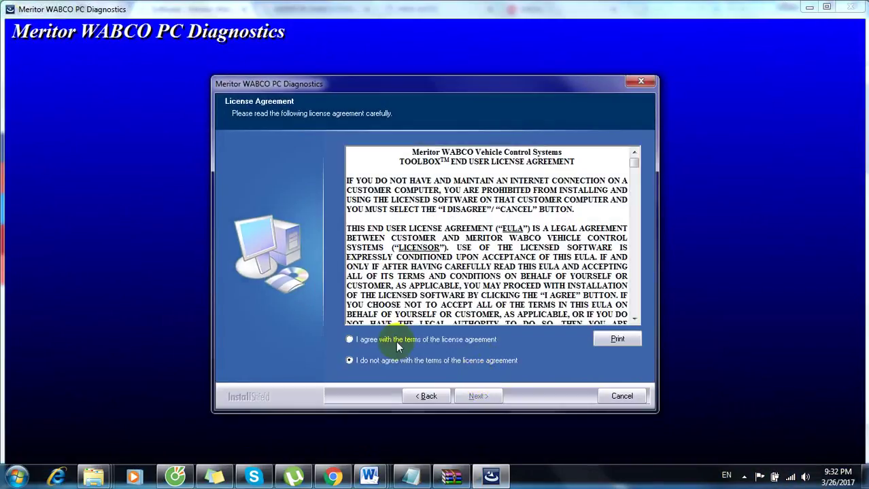
{"action": "left_click", "coordinate": [396, 340]}
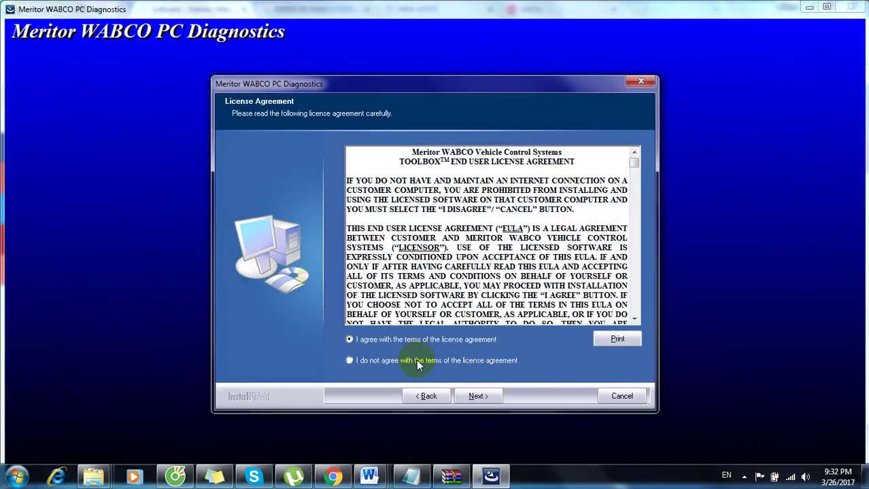
{"action": "left_click", "coordinate": [477, 397]}
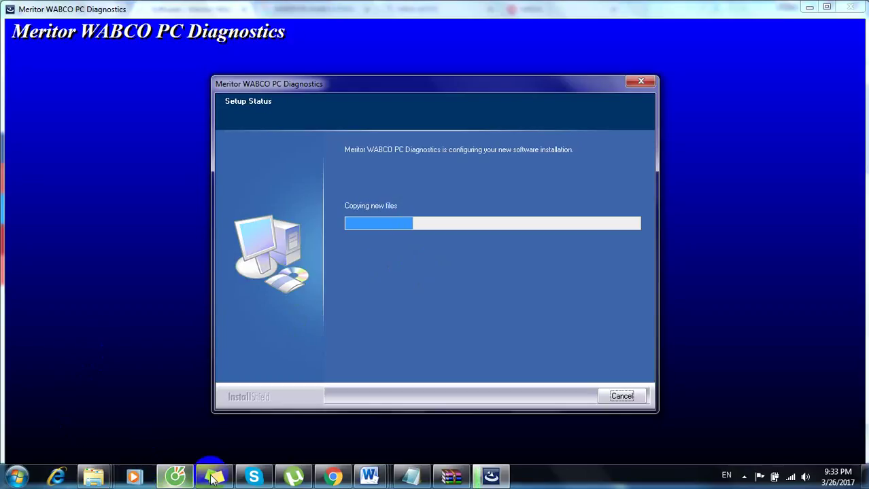
Restore the installer's background window and shrink it from its upper corner to uncover part of the browser behind it
{"action": "left_click", "coordinate": [338, 481]}
{"action": "left_click", "coordinate": [491, 476]}
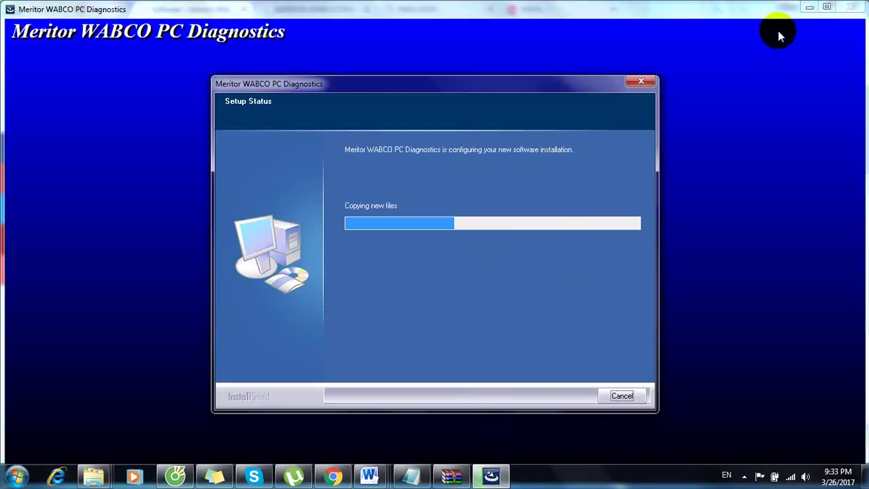
{"action": "left_click", "coordinate": [826, 6]}
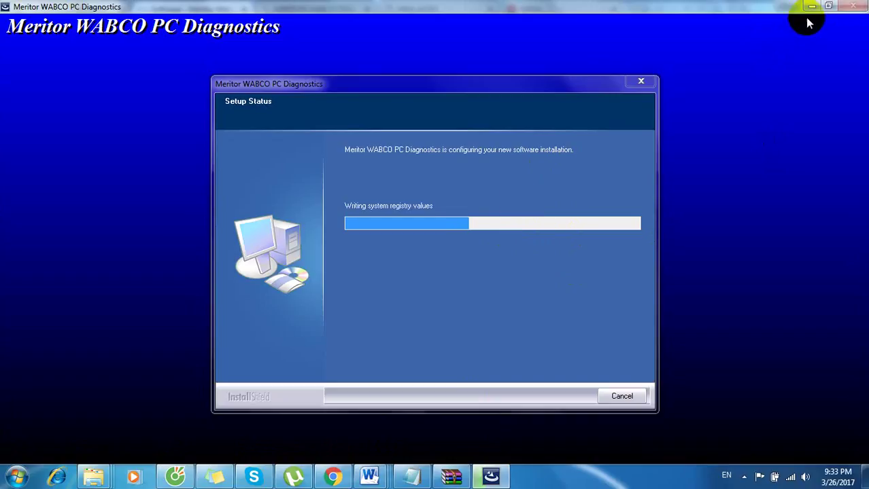
{"action": "left_click", "coordinate": [827, 6]}
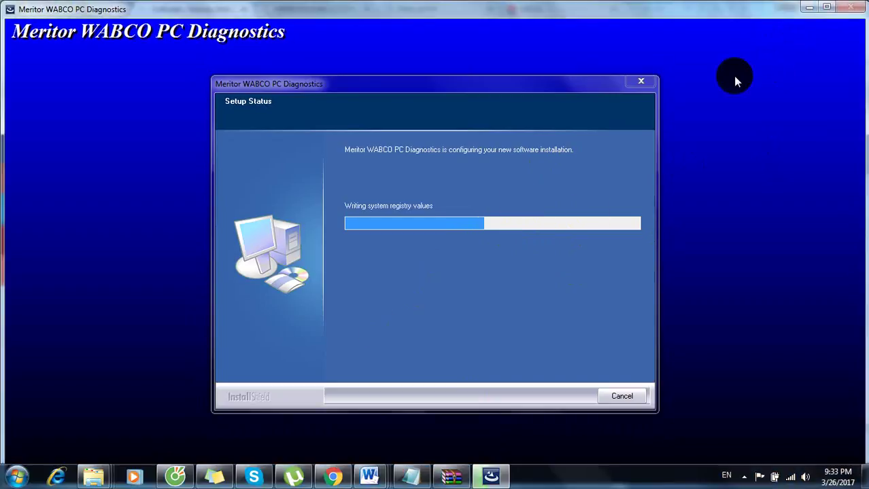
{"action": "left_click_drag", "start_coordinate": [3, 3], "coordinate": [86, 28]}
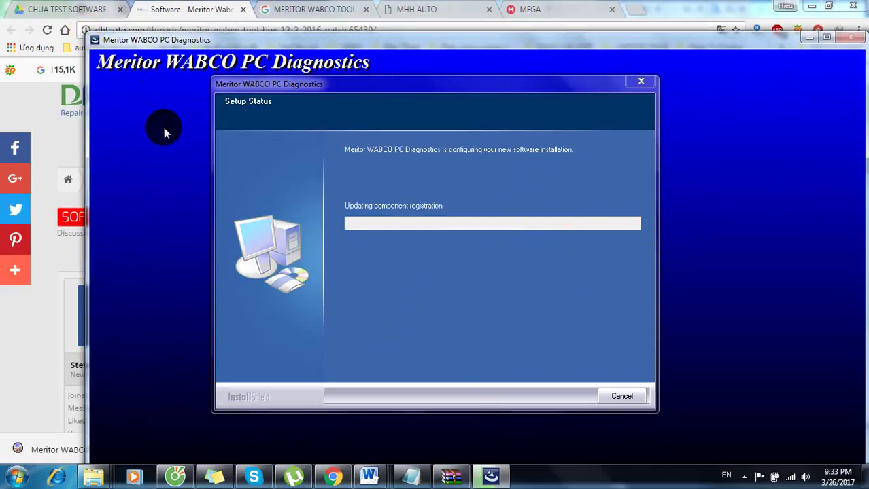
Close the MHH AUTO browser tab and return to the running installer
{"action": "left_click", "coordinate": [460, 30]}
{"action": "left_click", "coordinate": [466, 8]}
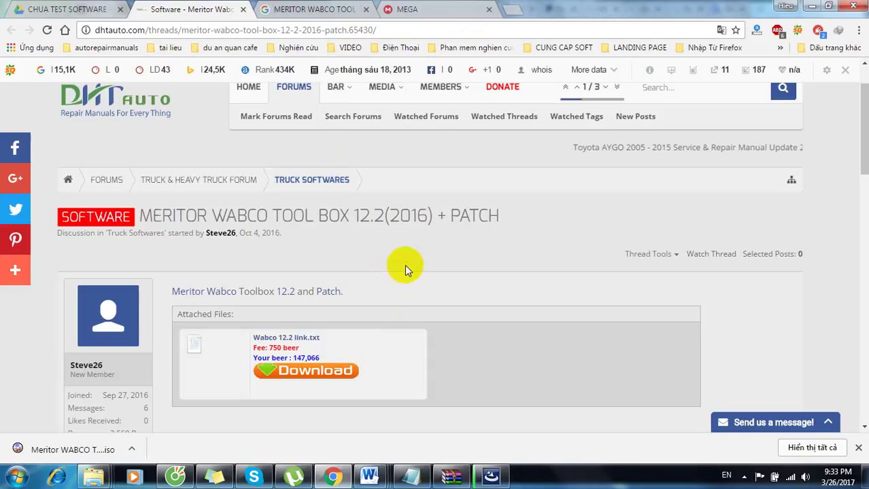
{"action": "left_click", "coordinate": [480, 484]}
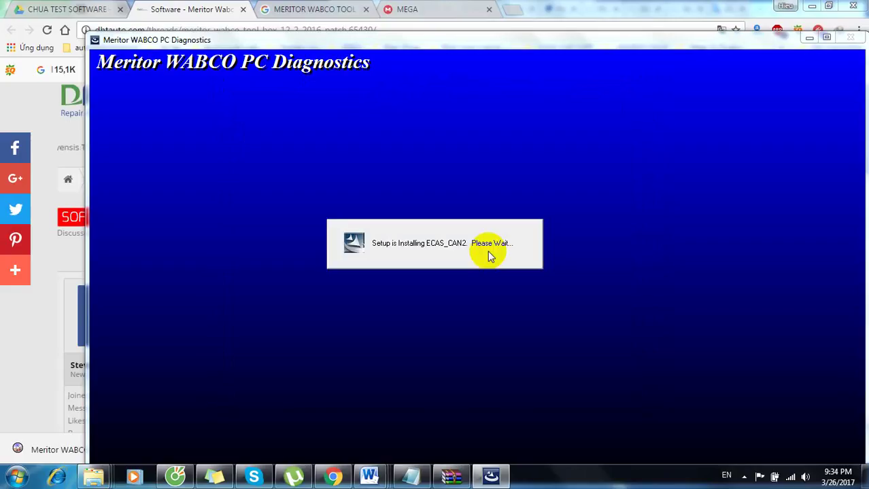
Check the patch folder paths in the Readme and finish the Meritor WABCO PC Diagnostics setup wizard
{"action": "left_click", "coordinate": [411, 477]}
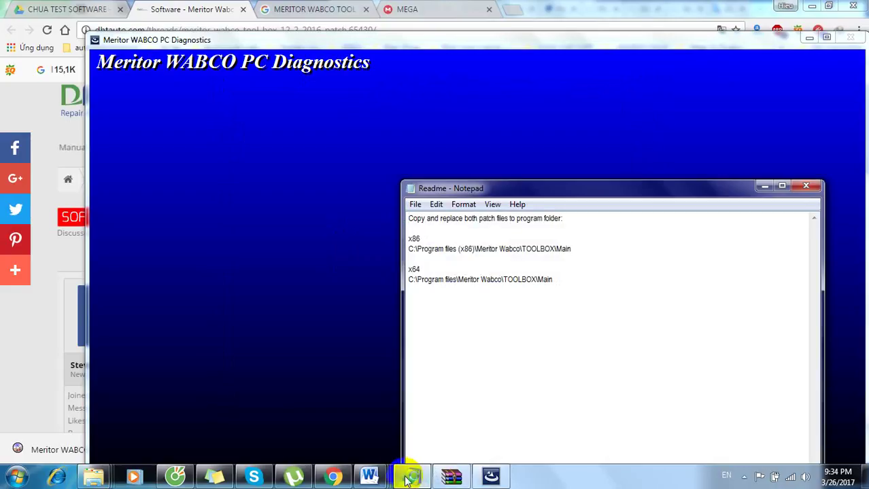
{"action": "left_click", "coordinate": [408, 477]}
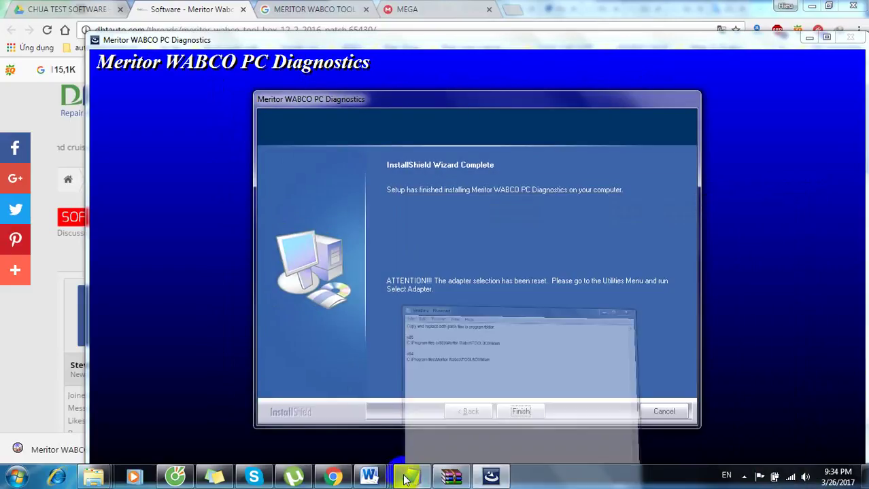
{"action": "left_click", "coordinate": [518, 419]}
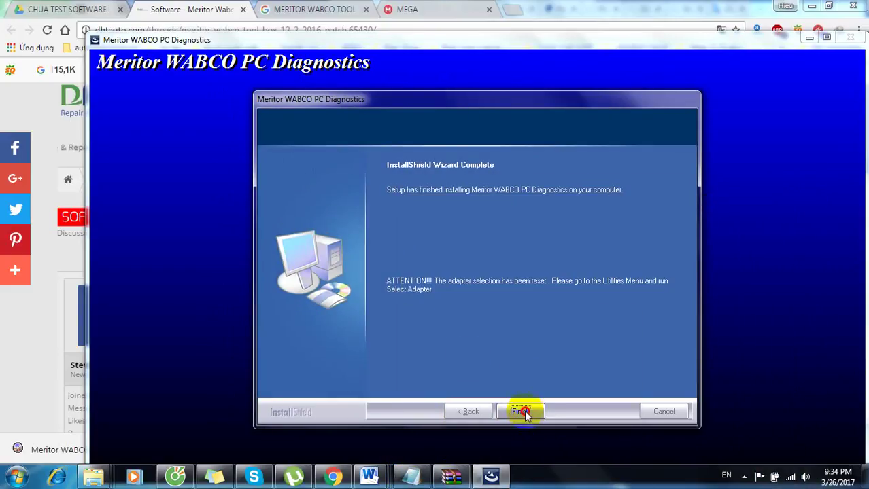
{"action": "left_click", "coordinate": [523, 411]}
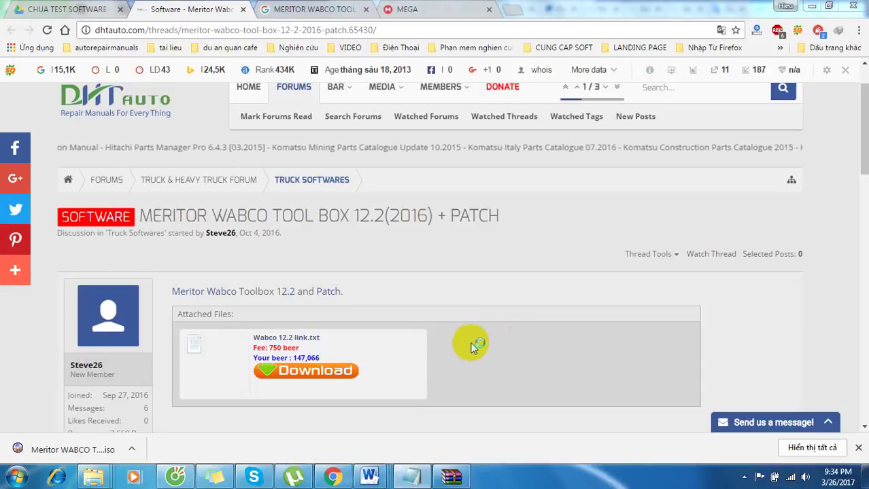
Review the Readme's instructions on where to copy the patch files, then minimize it
{"action": "left_click", "coordinate": [452, 478]}
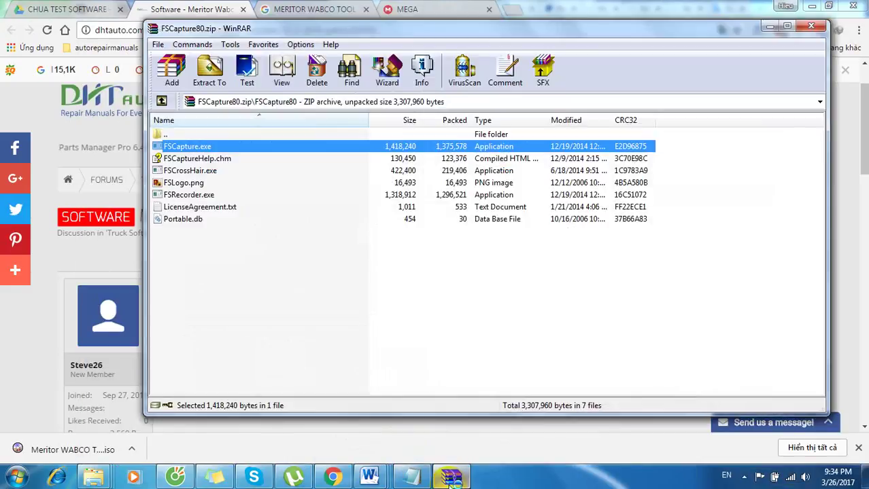
{"action": "left_click", "coordinate": [452, 479]}
{"action": "left_click", "coordinate": [413, 479]}
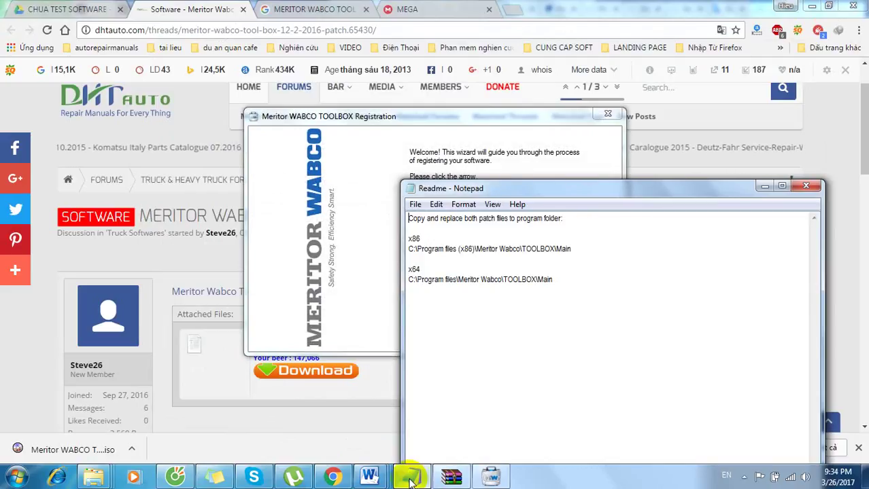
{"action": "left_click", "coordinate": [766, 187]}
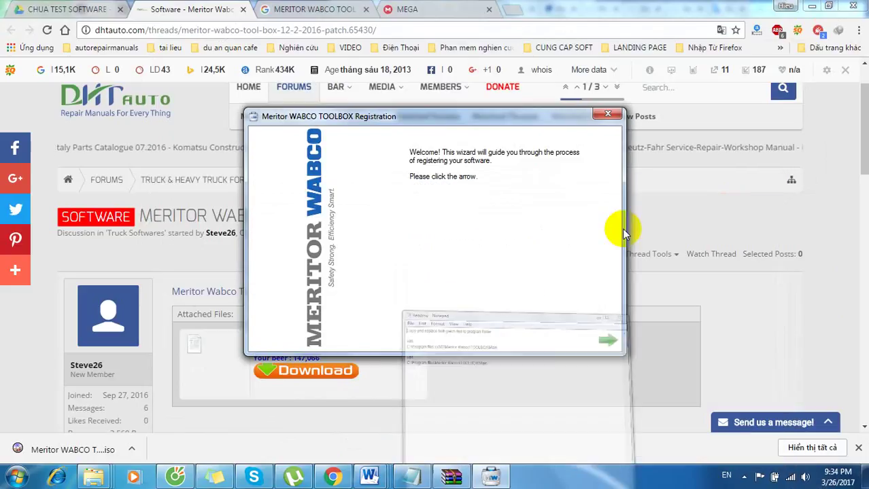
Examine the owner information fields and the country choice in the Meritor WABCO TOOLBOX registration wizard
{"action": "left_click", "coordinate": [596, 340]}
{"action": "left_click", "coordinate": [596, 341]}
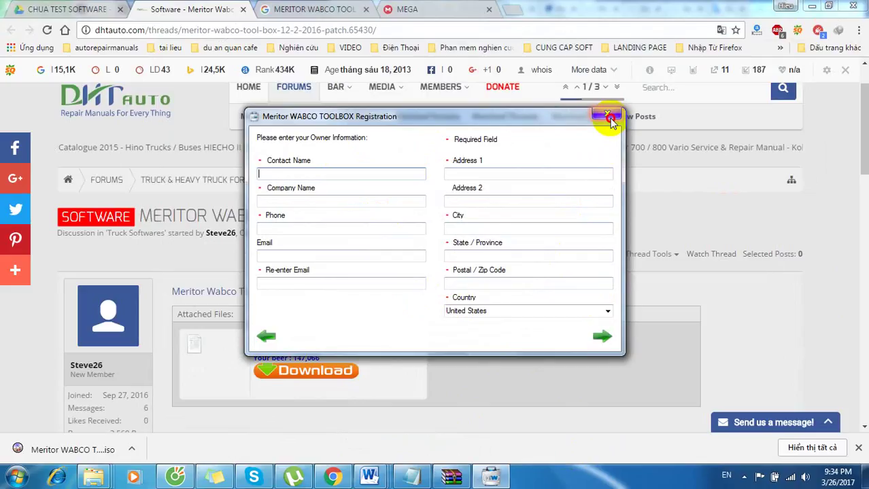
{"action": "left_click", "coordinate": [522, 177]}
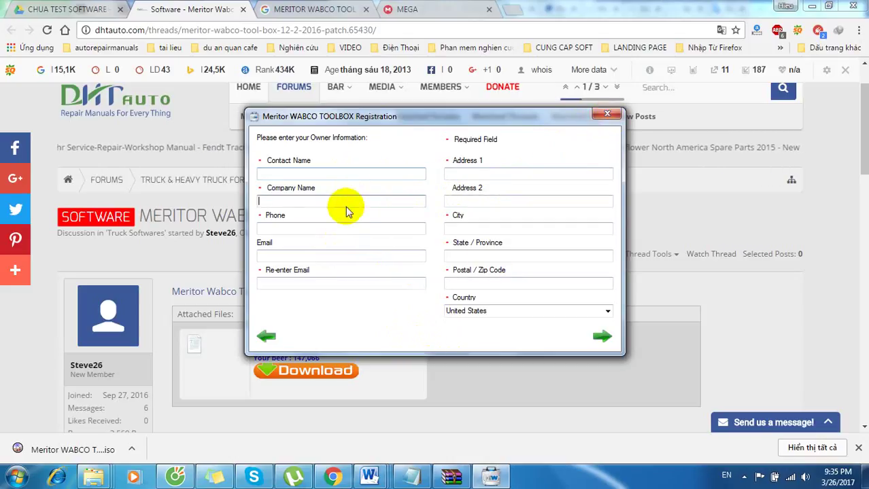
{"action": "left_click", "coordinate": [320, 256]}
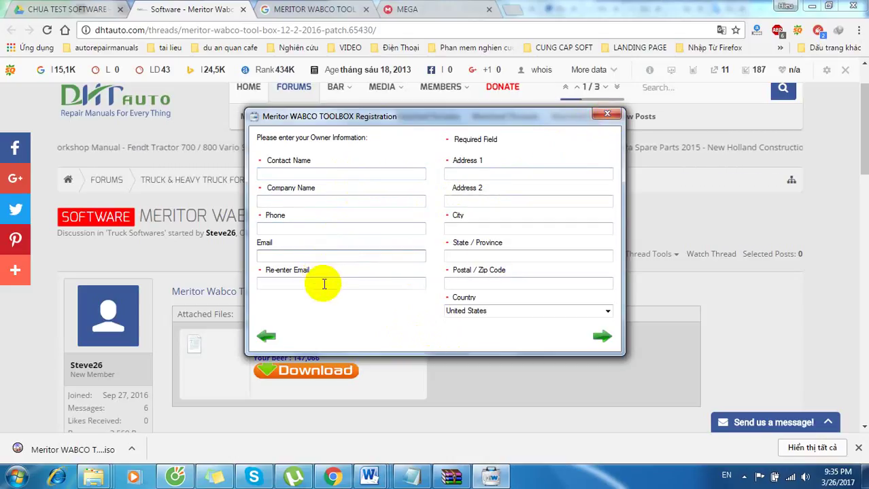
{"action": "left_click", "coordinate": [324, 283]}
{"action": "left_click", "coordinate": [501, 310]}
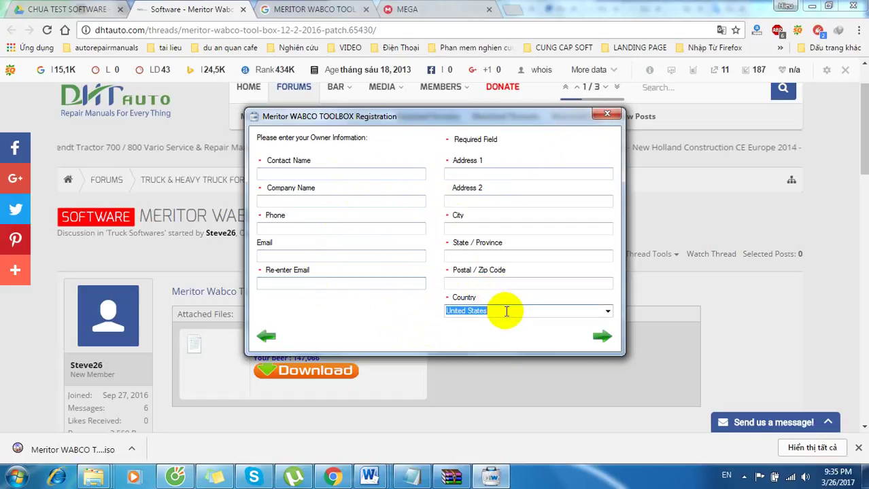
{"action": "left_click", "coordinate": [607, 312]}
{"action": "left_click", "coordinate": [607, 311]}
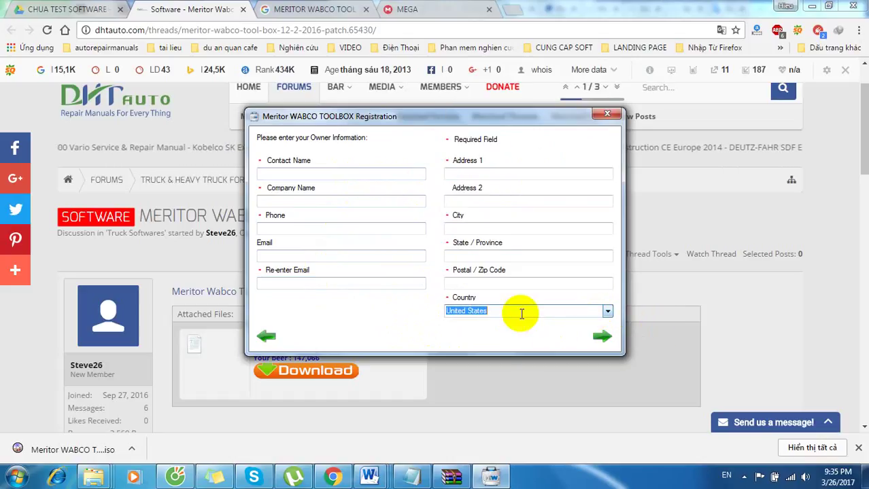
{"action": "left_click", "coordinate": [494, 201]}
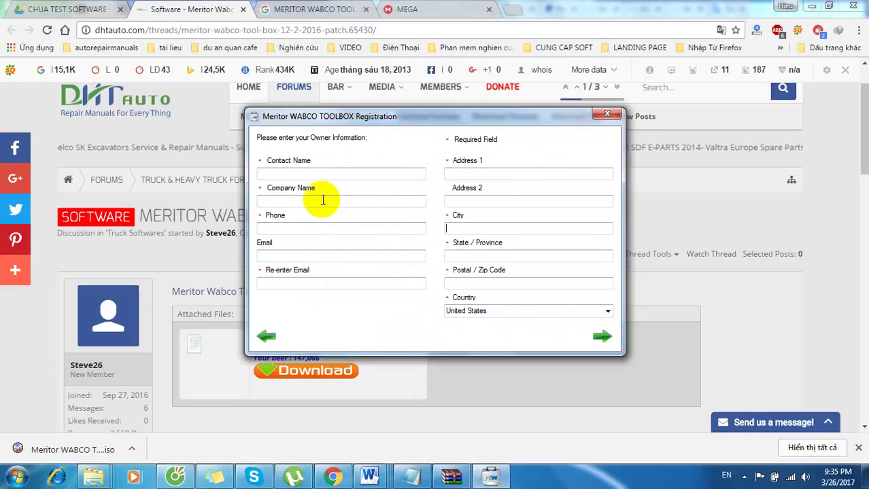
{"action": "left_click", "coordinate": [469, 175]}
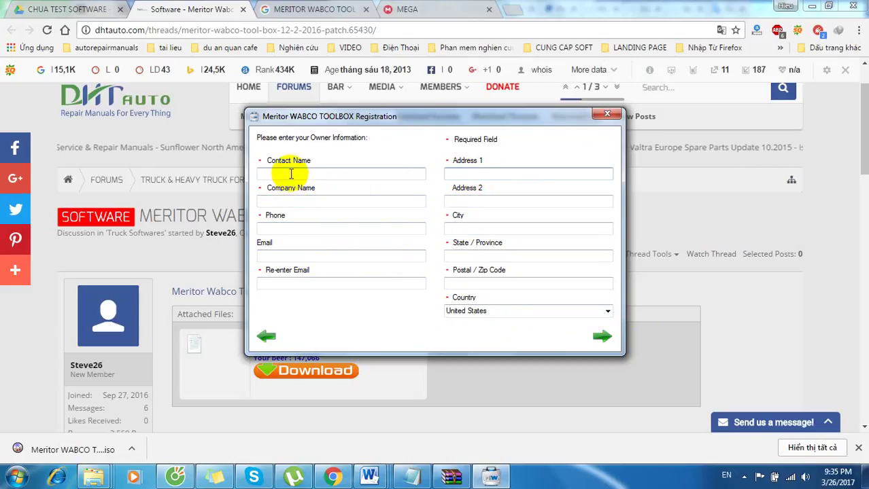
{"action": "left_click", "coordinate": [292, 174]}
{"action": "left_click", "coordinate": [306, 200]}
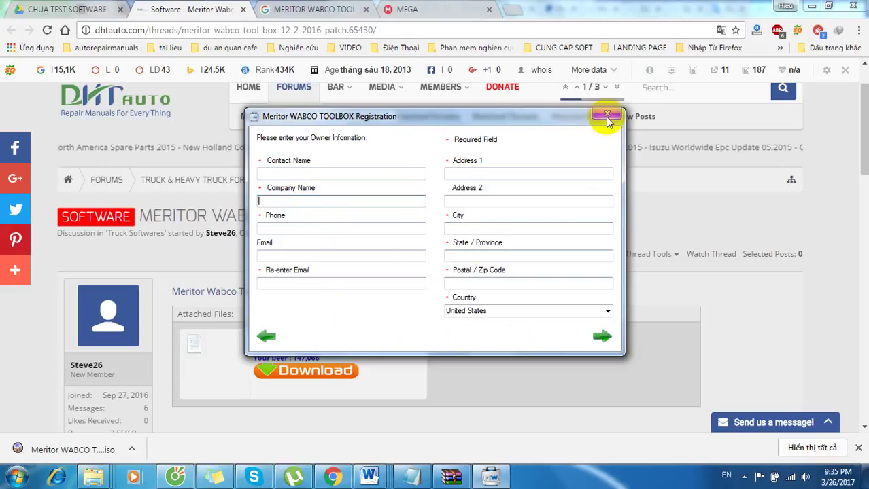
Go back to the registration wizard's welcome page and close the wizard without registering
{"action": "left_click", "coordinate": [266, 336]}
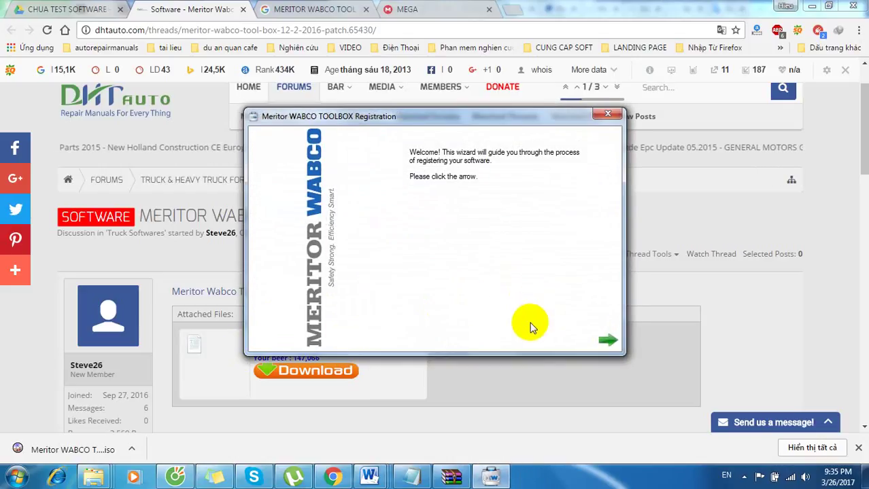
{"action": "left_click", "coordinate": [609, 117]}
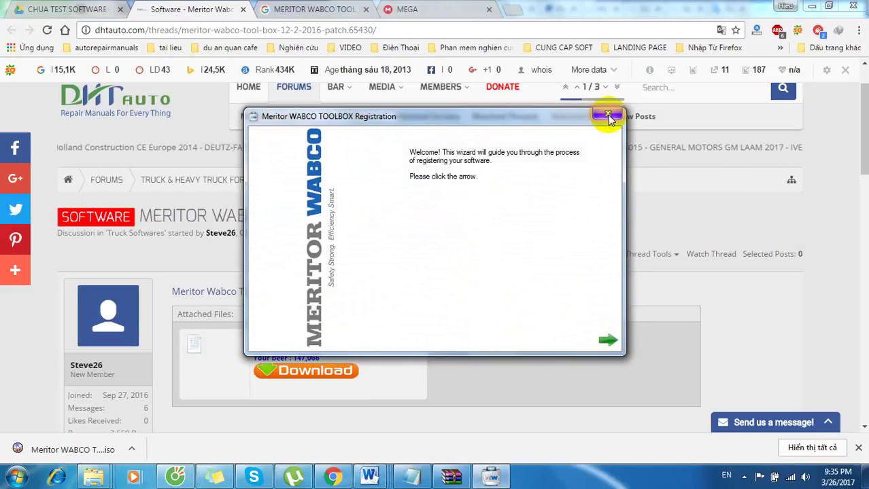
{"action": "left_click", "coordinate": [492, 282]}
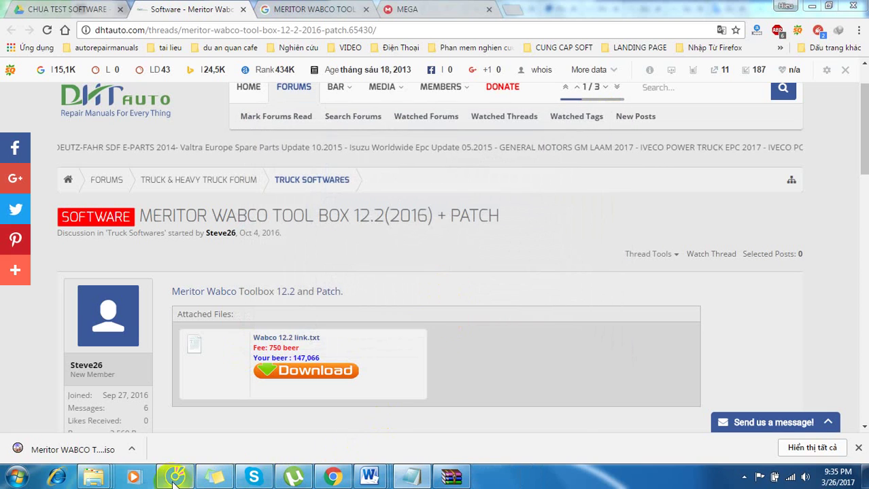
Copy Nexiq.Registration.Gui.dll and Nexiq.RegistrationDLL.dll from the Meritor WABCO disc in CD Drive (F:)
{"action": "mouse_move", "coordinate": [94, 477]}
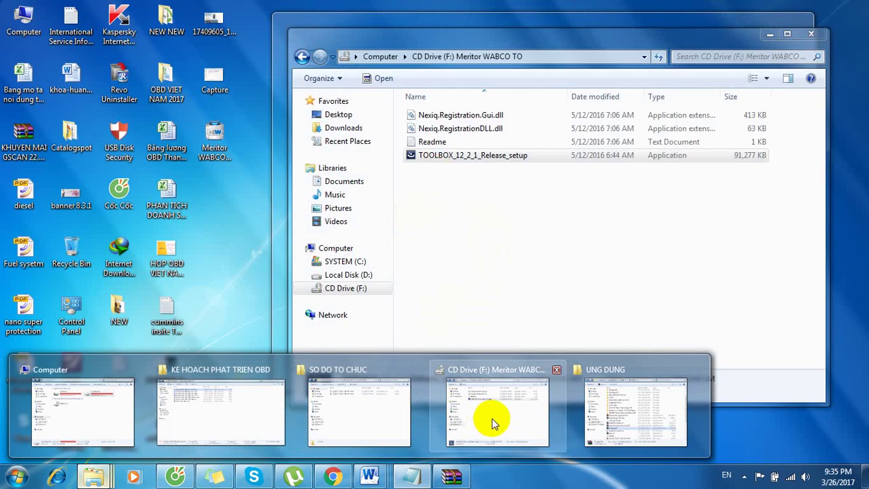
{"action": "left_click", "coordinate": [495, 422]}
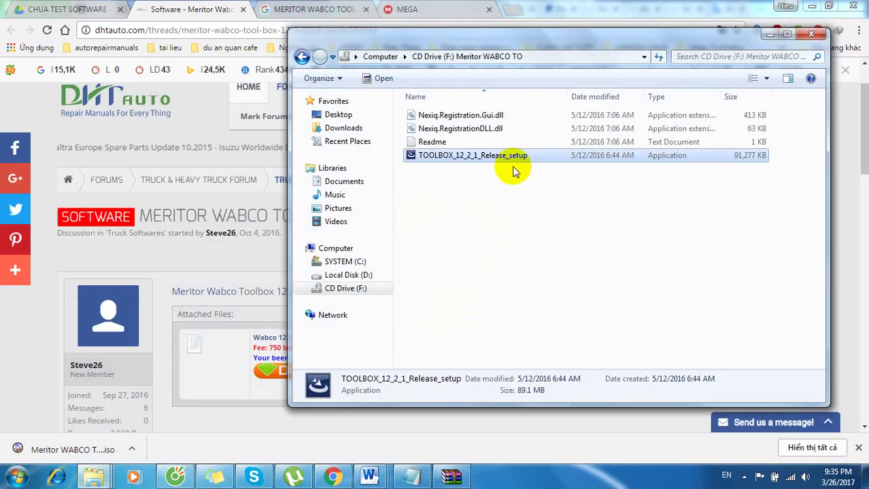
{"action": "left_click", "coordinate": [493, 116]}
{"action": "left_click", "coordinate": [481, 132], "text": "shift"}
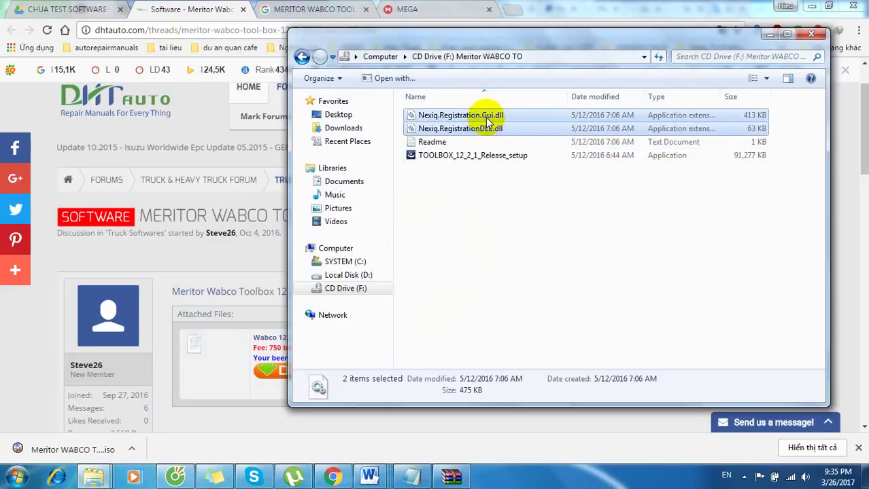
{"action": "right_click", "coordinate": [486, 121]}
{"action": "left_click", "coordinate": [529, 255]}
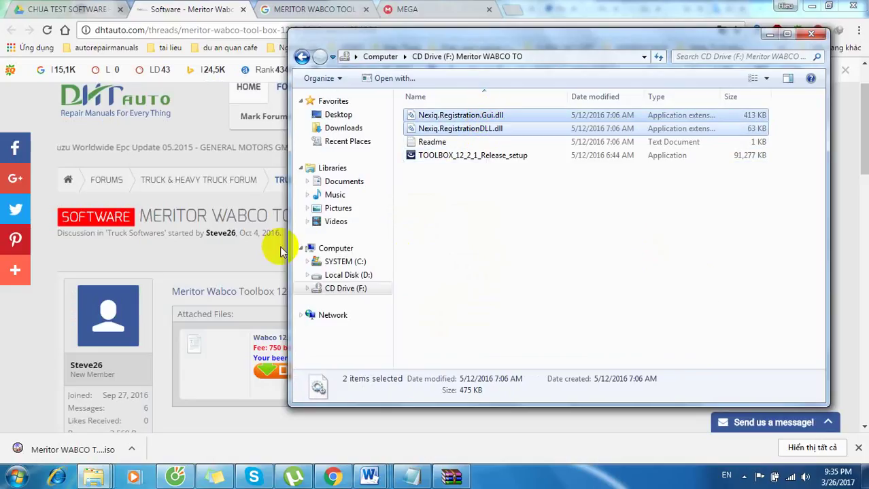
Look in C:\Program Files and its WABCO Diagnostic Software folder for the Toolbox program folder
{"action": "left_click", "coordinate": [329, 262]}
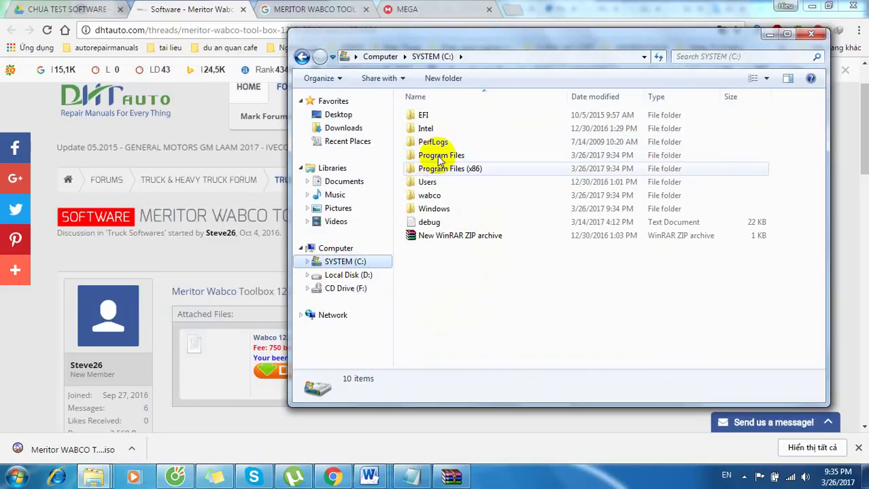
{"action": "double_click", "coordinate": [441, 156]}
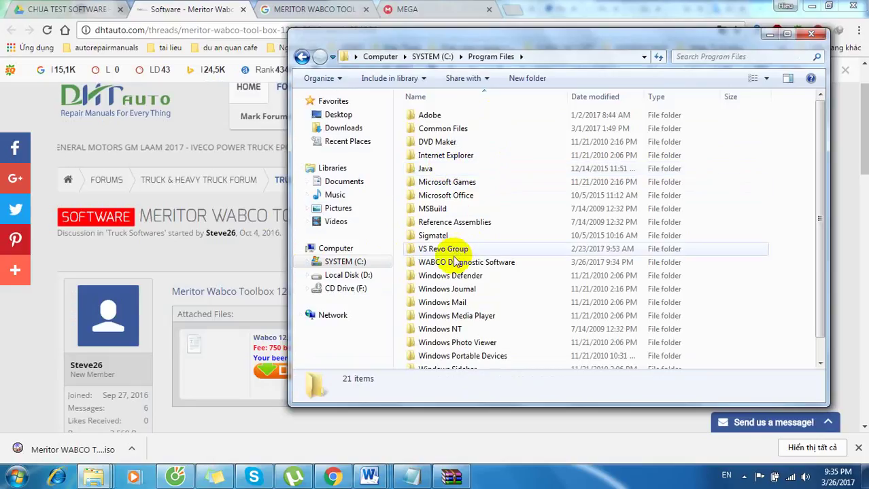
{"action": "double_click", "coordinate": [454, 262]}
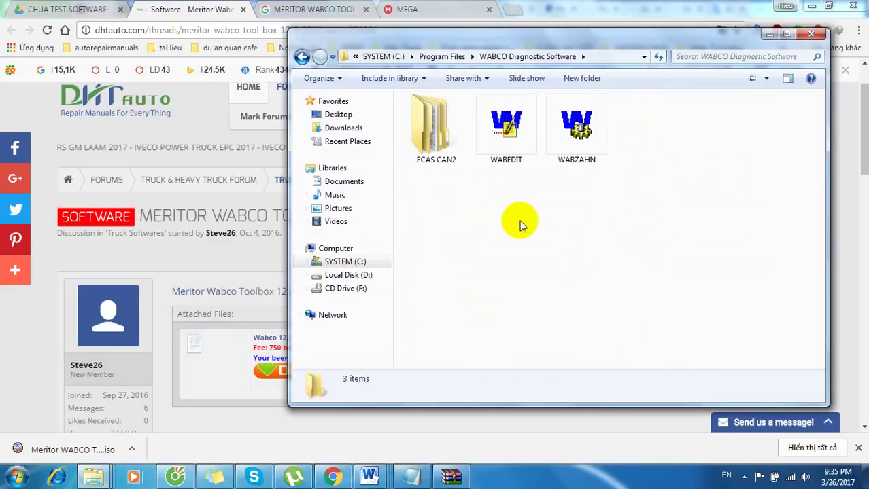
{"action": "left_click", "coordinate": [436, 129]}
{"action": "left_click", "coordinate": [579, 235]}
{"action": "left_click", "coordinate": [442, 56]}
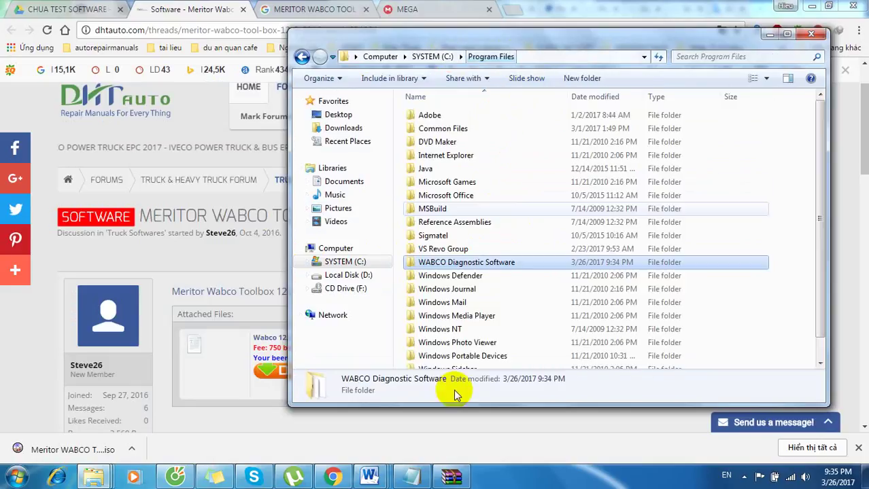
Recheck the patch destination paths in the Readme and look through C:\Program Files for the Meritor Wabco folder
{"action": "left_click", "coordinate": [416, 478]}
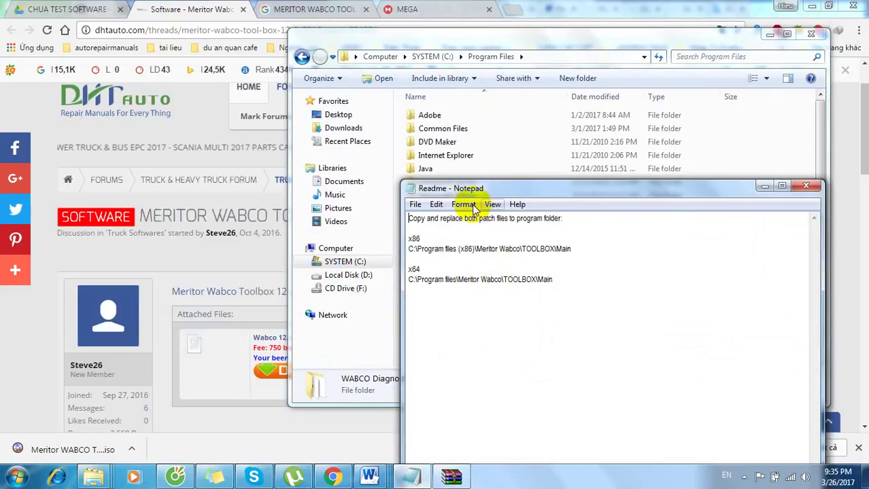
{"action": "left_click", "coordinate": [490, 157]}
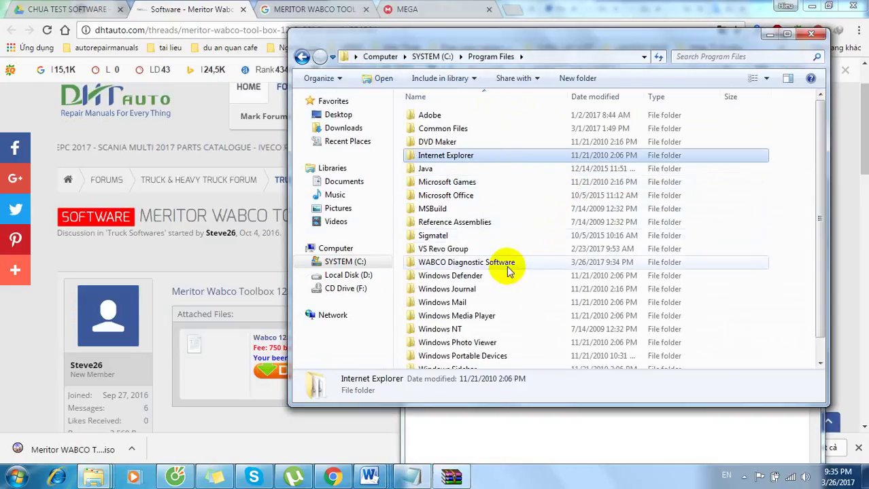
{"action": "scroll", "coordinate": [523, 325], "scroll_direction": "down", "scroll_amount": 1}
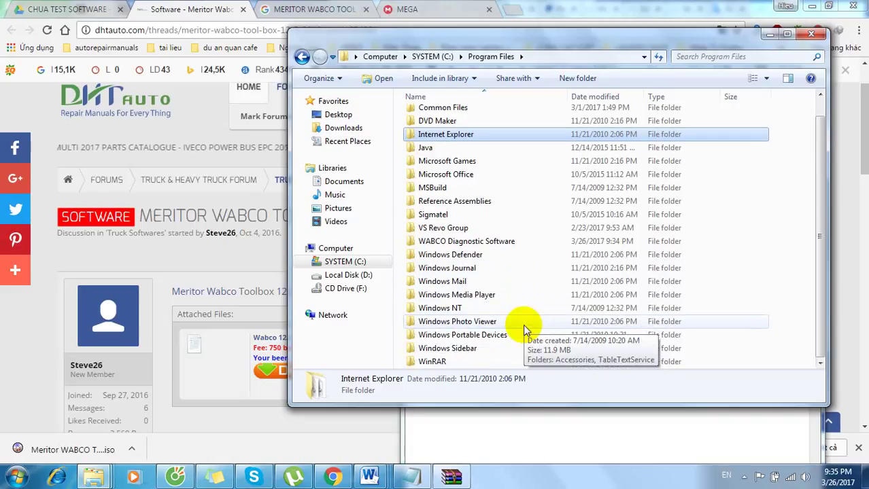
{"action": "scroll", "coordinate": [522, 325], "scroll_direction": "up", "scroll_amount": 1}
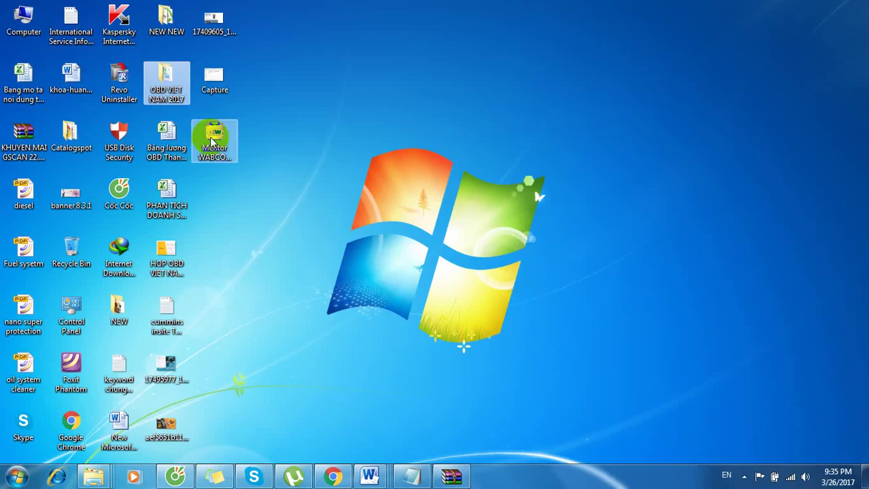
Open the Toolbox installation folder from the properties of the Meritor WABCO TOOLBOX desktop shortcut
{"action": "right_click", "coordinate": [211, 140]}
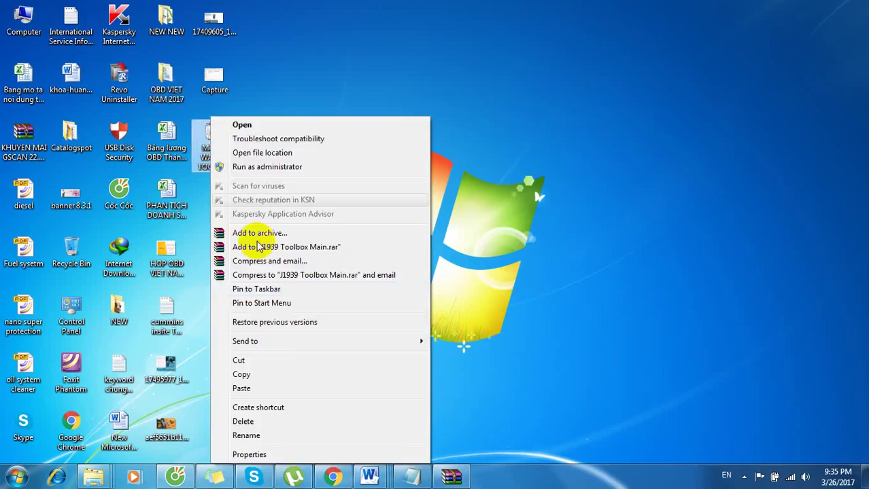
{"action": "left_click", "coordinate": [277, 455]}
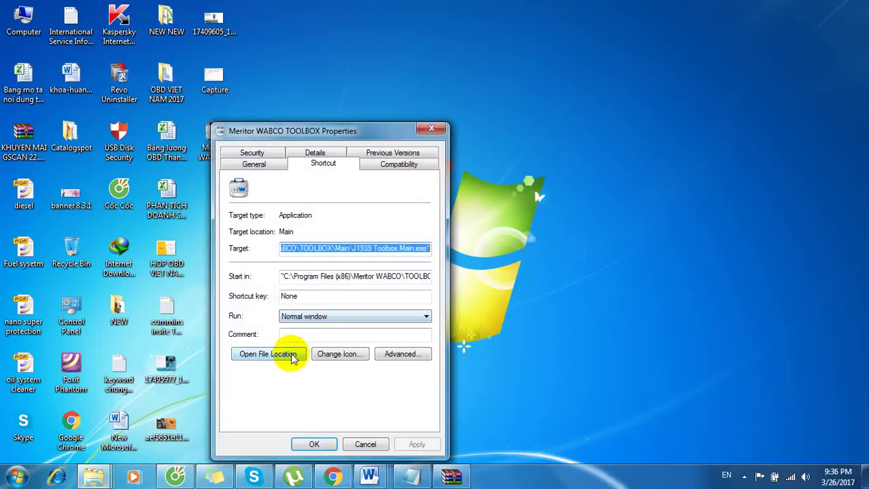
{"action": "left_click", "coordinate": [292, 356]}
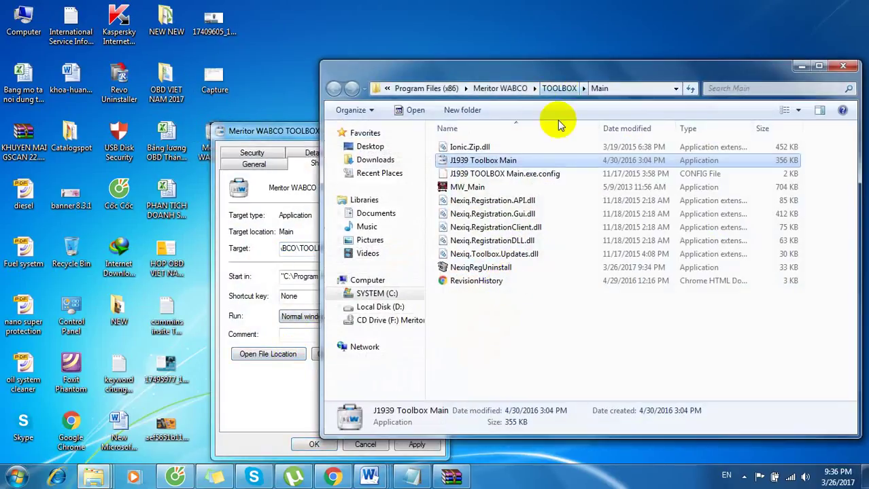
Paste the two copied Nexiq registration DLLs into the TOOLBOX\Main folder, replacing the existing files
{"action": "left_click", "coordinate": [540, 349]}
{"action": "key", "text": "ctrl+v"}
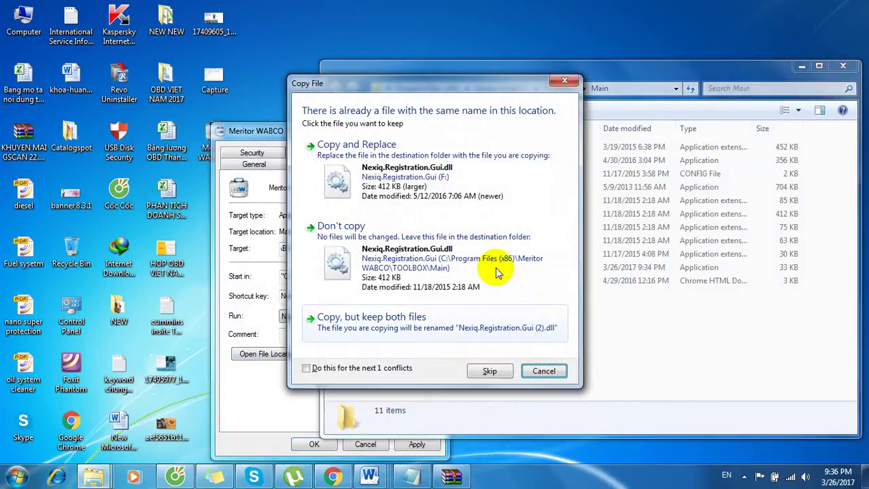
{"action": "left_click", "coordinate": [452, 182]}
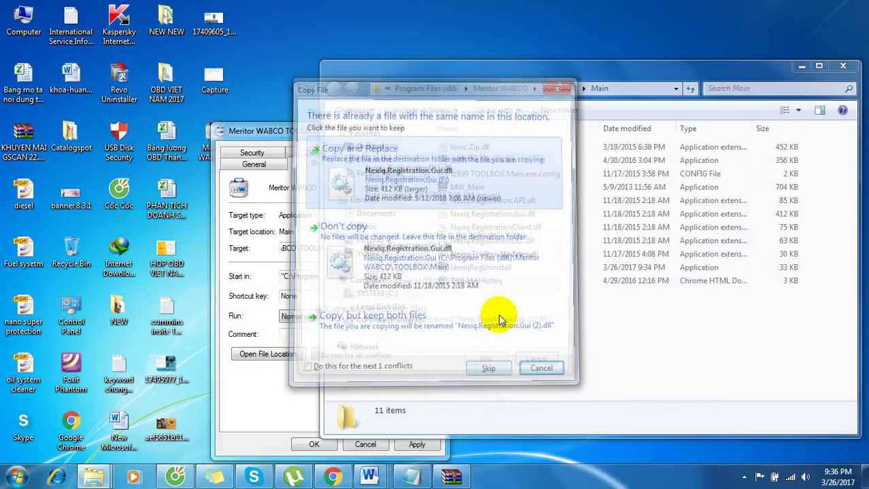
{"action": "left_click", "coordinate": [460, 139]}
{"action": "left_click", "coordinate": [552, 369]}
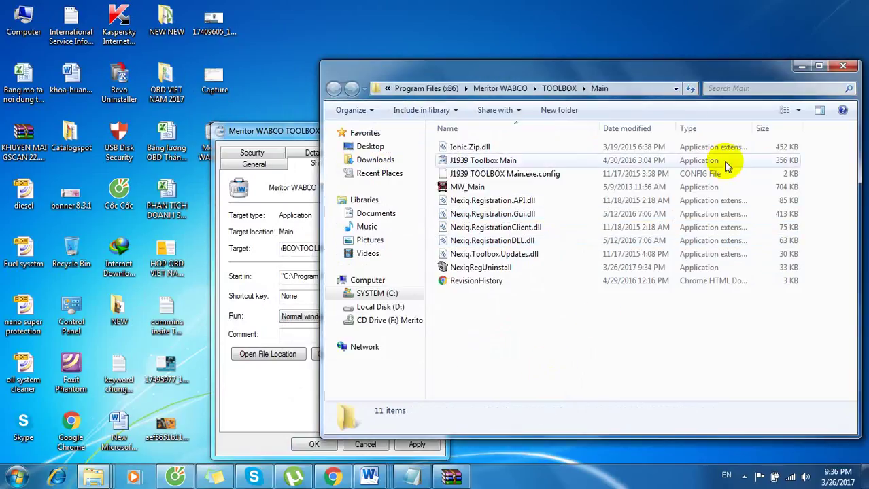
Close the Main folder and the shortcut's properties, and run Meritor WABCO TOOLBOX from the desktop as administrator
{"action": "left_click", "coordinate": [850, 64]}
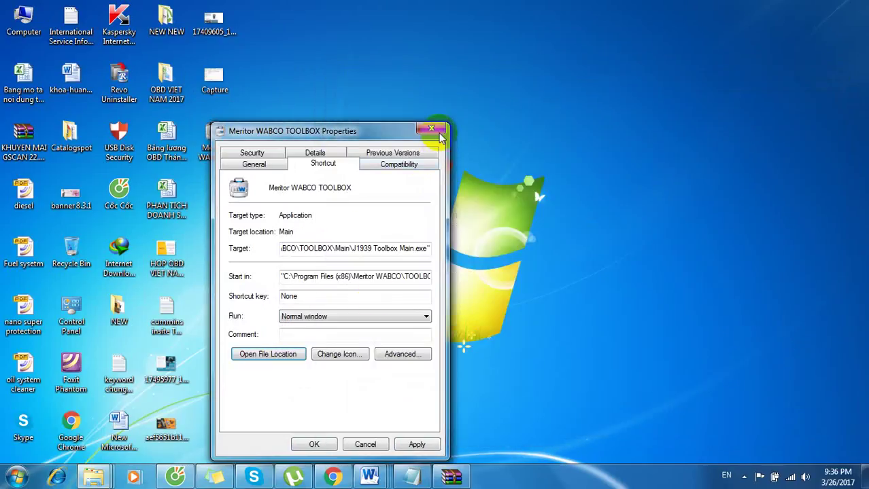
{"action": "left_click", "coordinate": [412, 446]}
{"action": "left_click", "coordinate": [312, 445]}
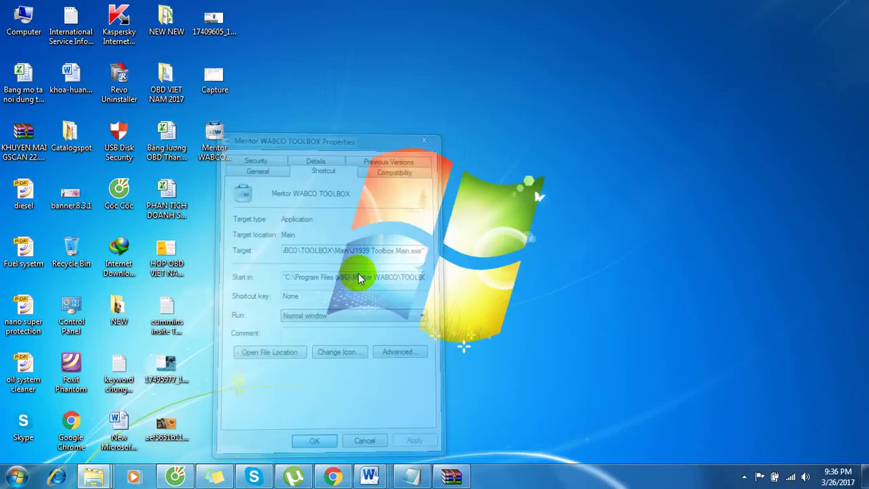
{"action": "right_click", "coordinate": [212, 149]}
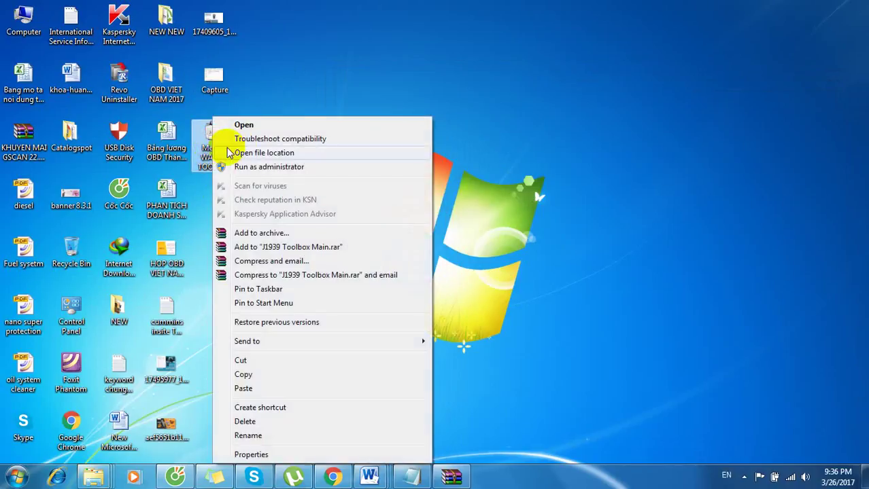
{"action": "left_click", "coordinate": [257, 168]}
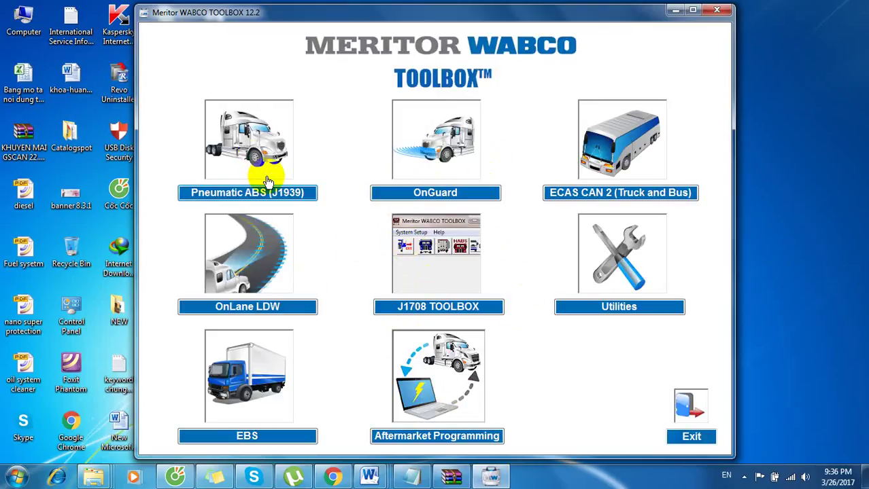
View the E8 Pneumatic ABS (J1939) module, dismissing the adapter communication error, and close the module
{"action": "left_click", "coordinate": [407, 271]}
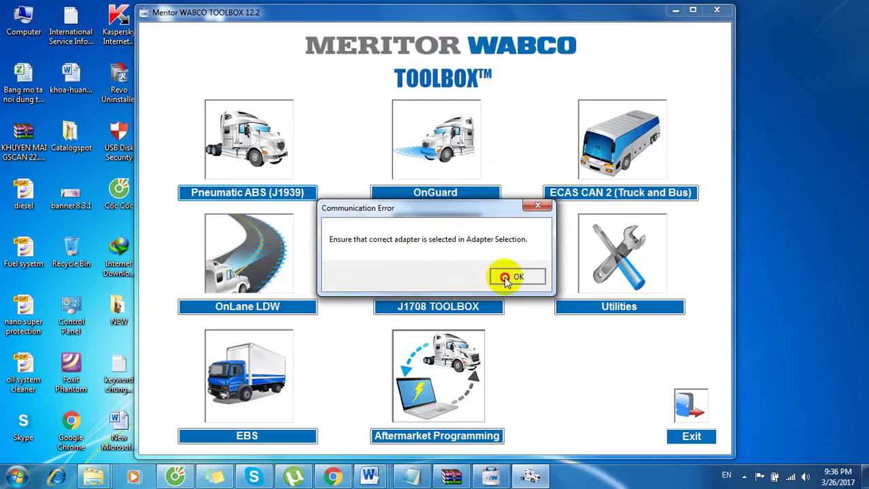
{"action": "left_click", "coordinate": [506, 279]}
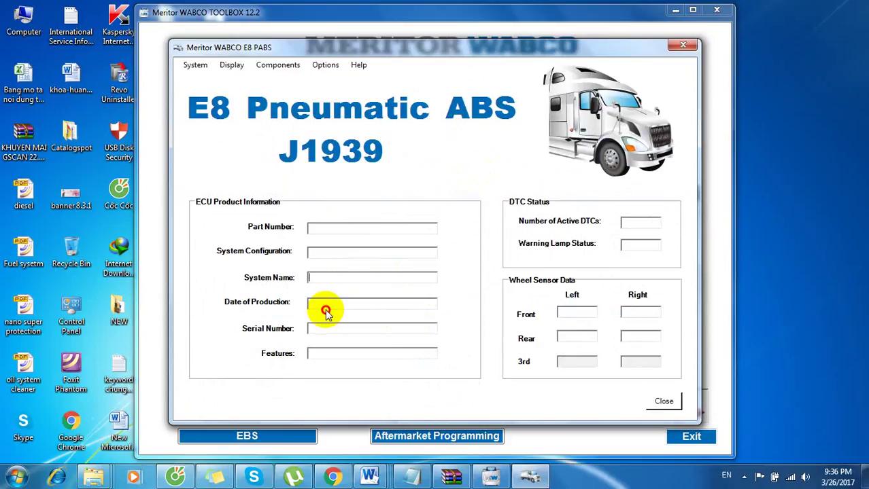
{"action": "left_click", "coordinate": [658, 402]}
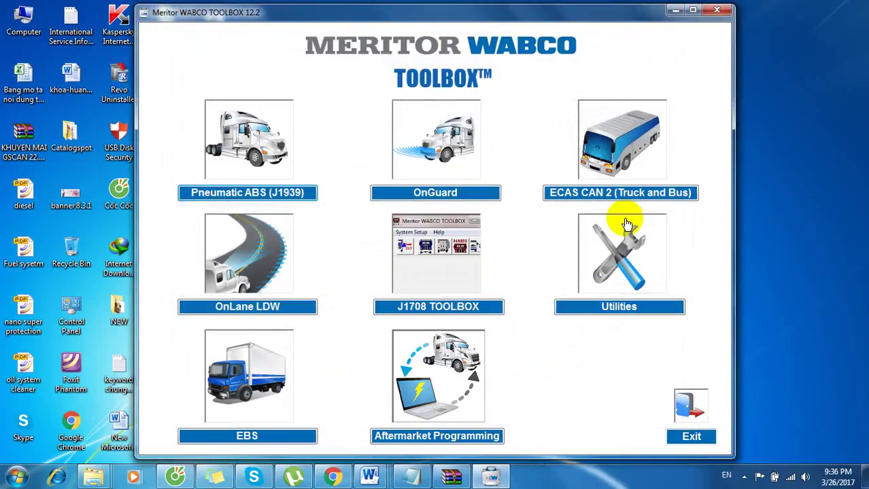
Look through the Utilities menu and close it, and open Aftermarket Programming but decline to proceed
{"action": "left_click", "coordinate": [624, 282]}
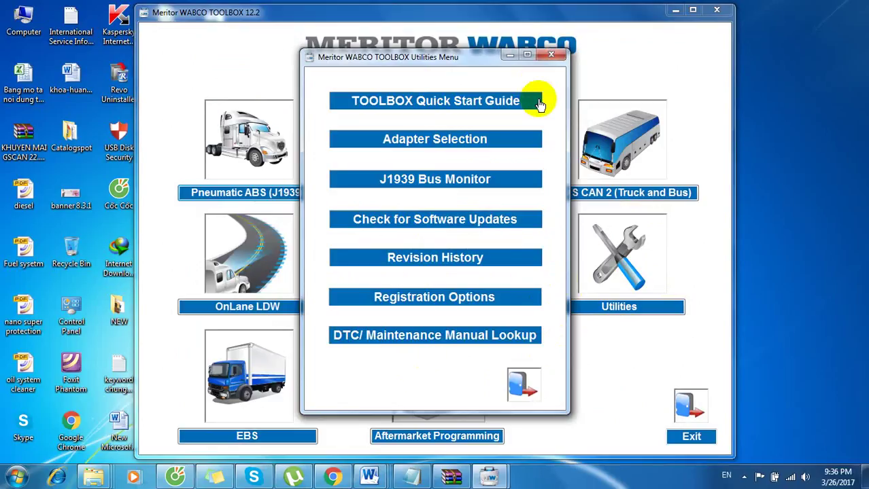
{"action": "left_click", "coordinate": [550, 56]}
{"action": "left_click", "coordinate": [432, 416]}
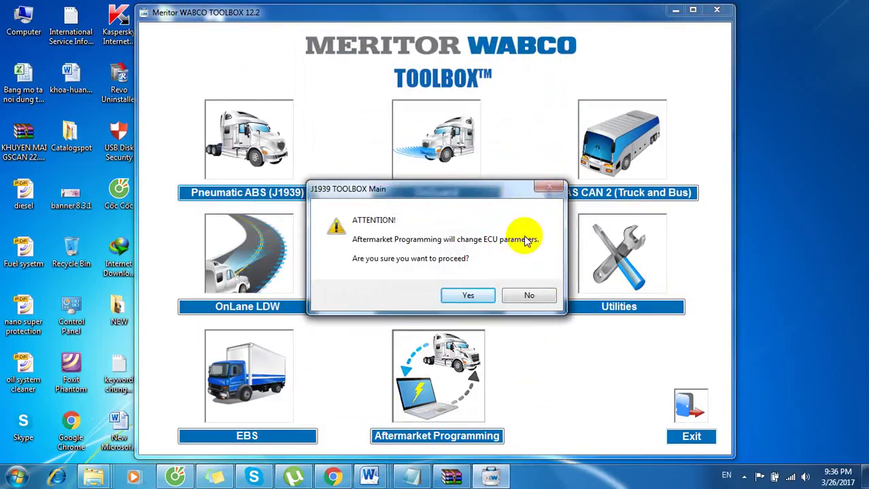
{"action": "left_click", "coordinate": [533, 298]}
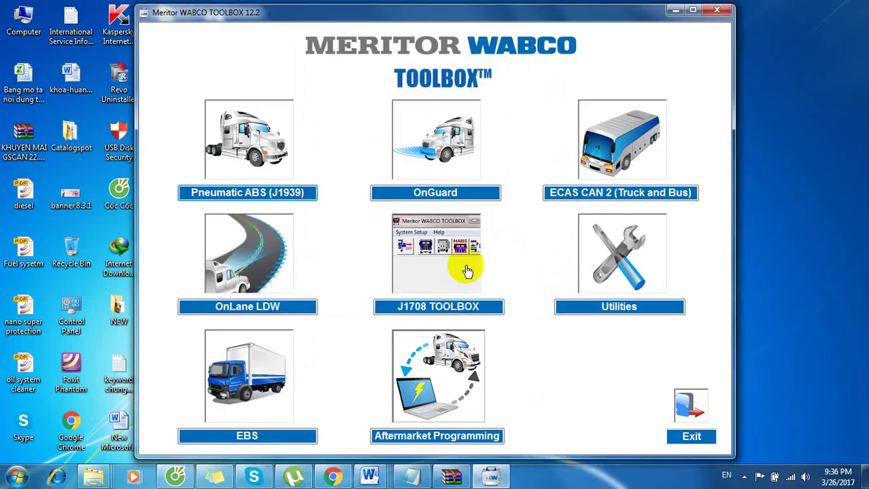
Open the J1708 TOOLBOX module and switch to the Meritor WABCO forum thread in Chrome
{"action": "left_click", "coordinate": [438, 281]}
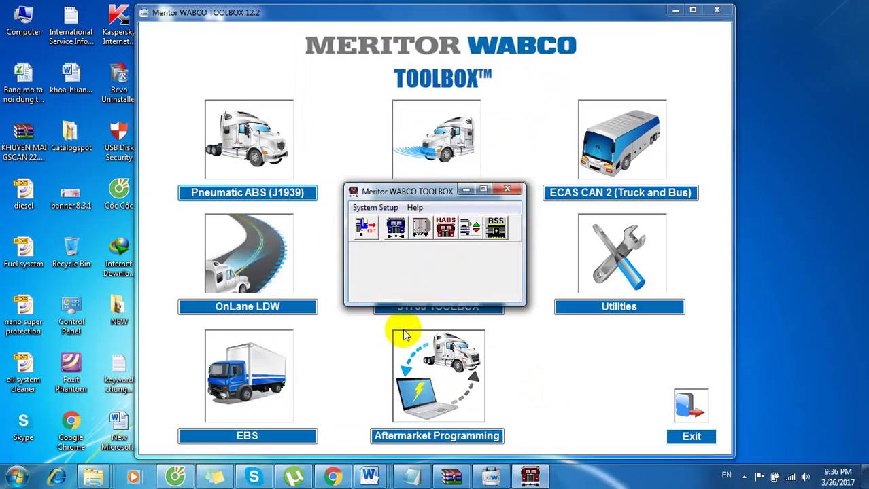
{"action": "left_click", "coordinate": [745, 477]}
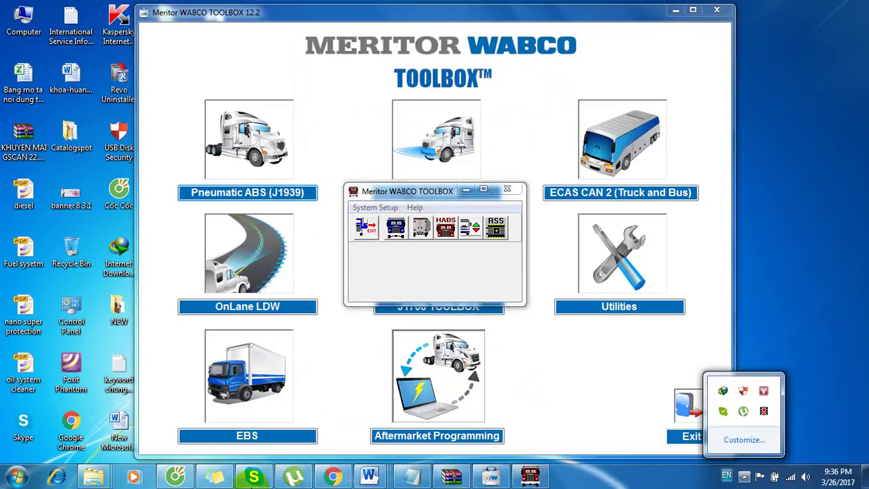
{"action": "left_click", "coordinate": [333, 477]}
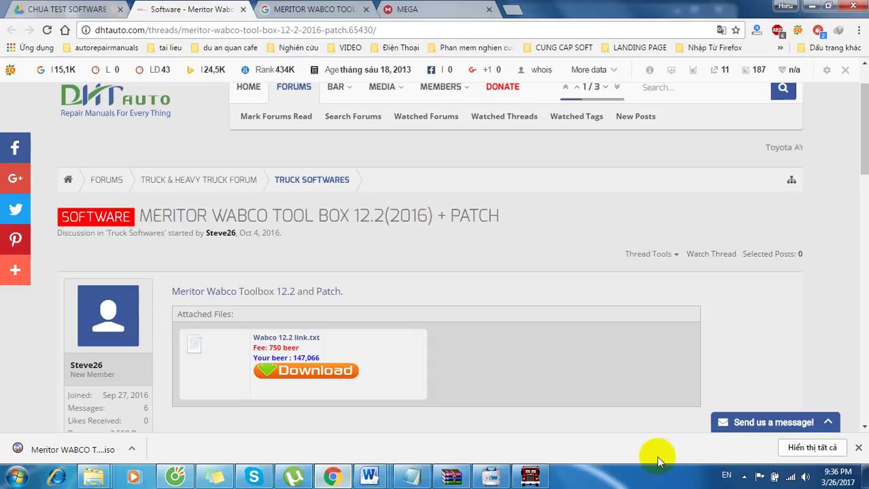